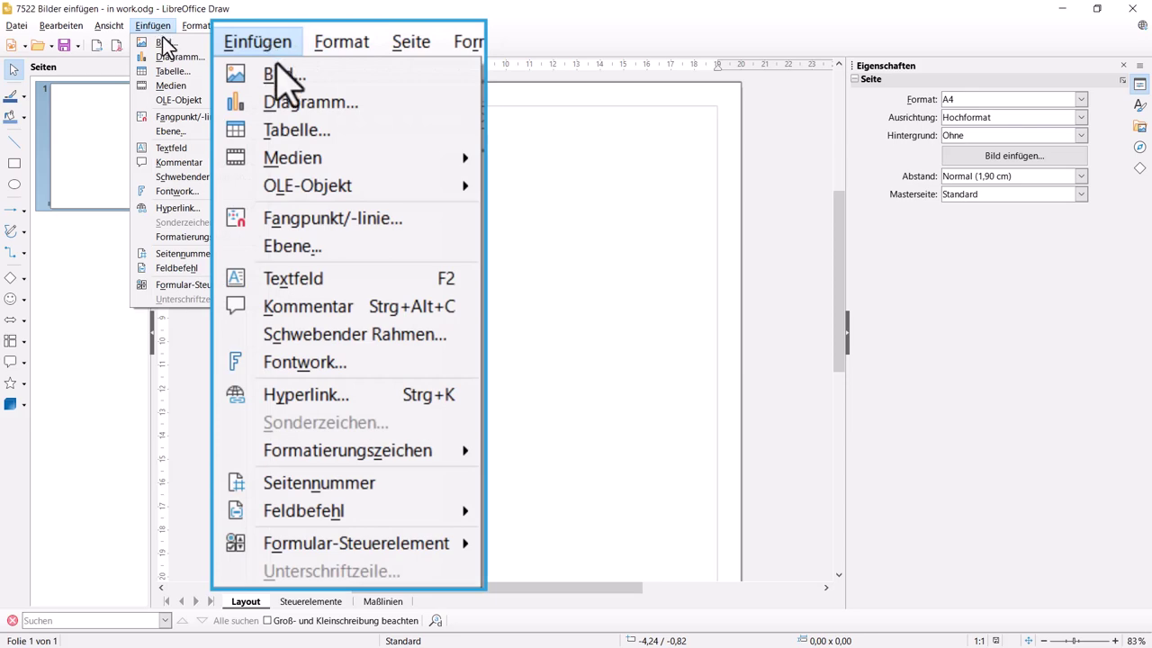
- Insert the picture Bild_015_k.JPG from the folder 7522xx BeiD Bilder Projekt k onto the page
click(184, 42)
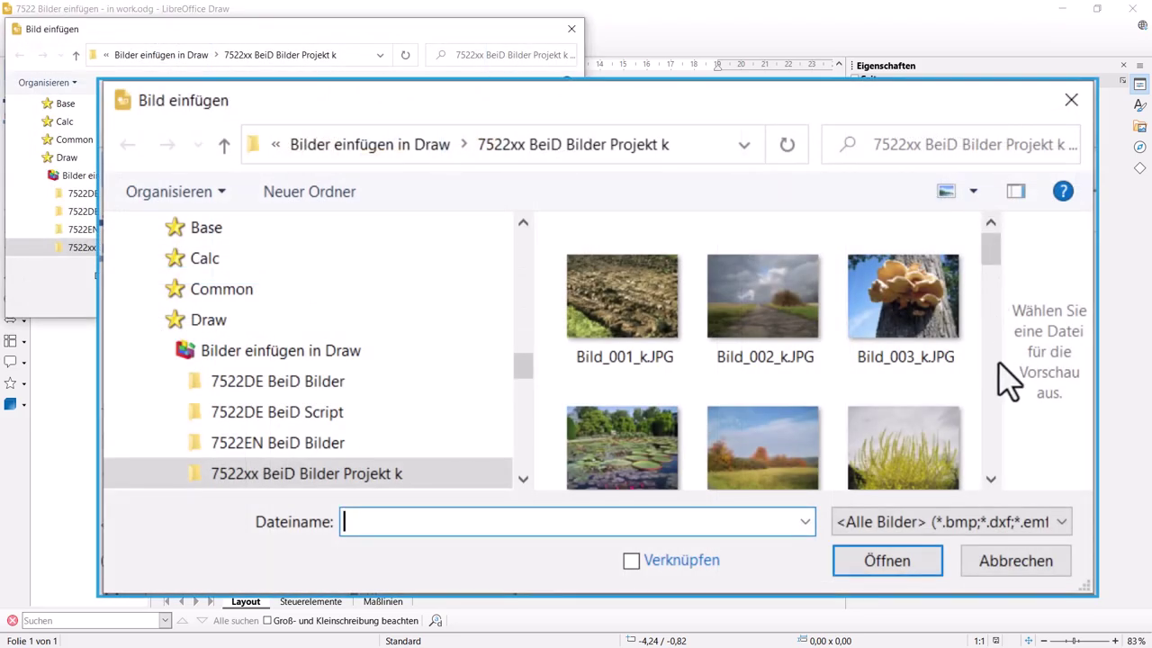
scroll(993, 477, down, 2)
scroll(993, 477, down, 4)
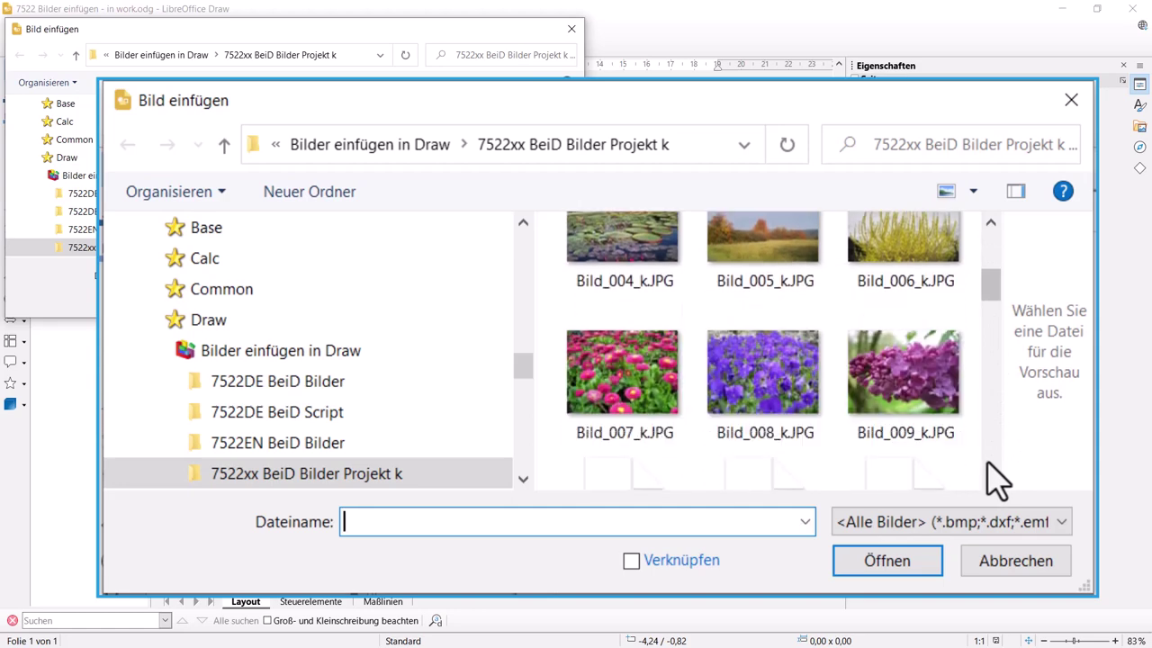
scroll(993, 477, down, 2)
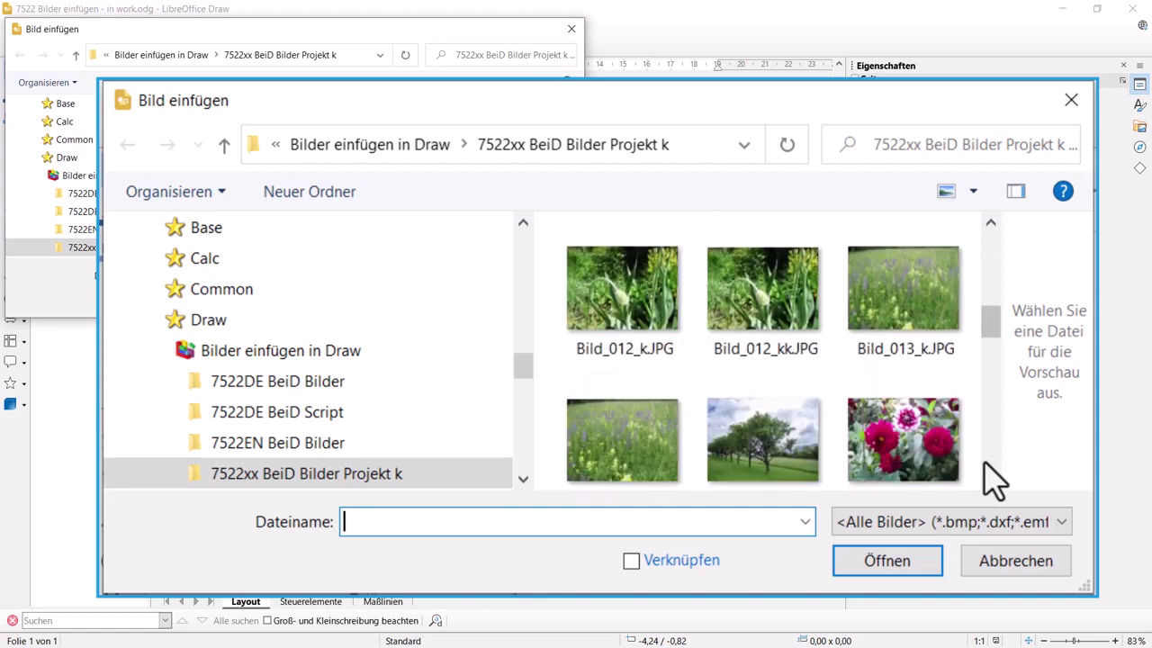
click(936, 464)
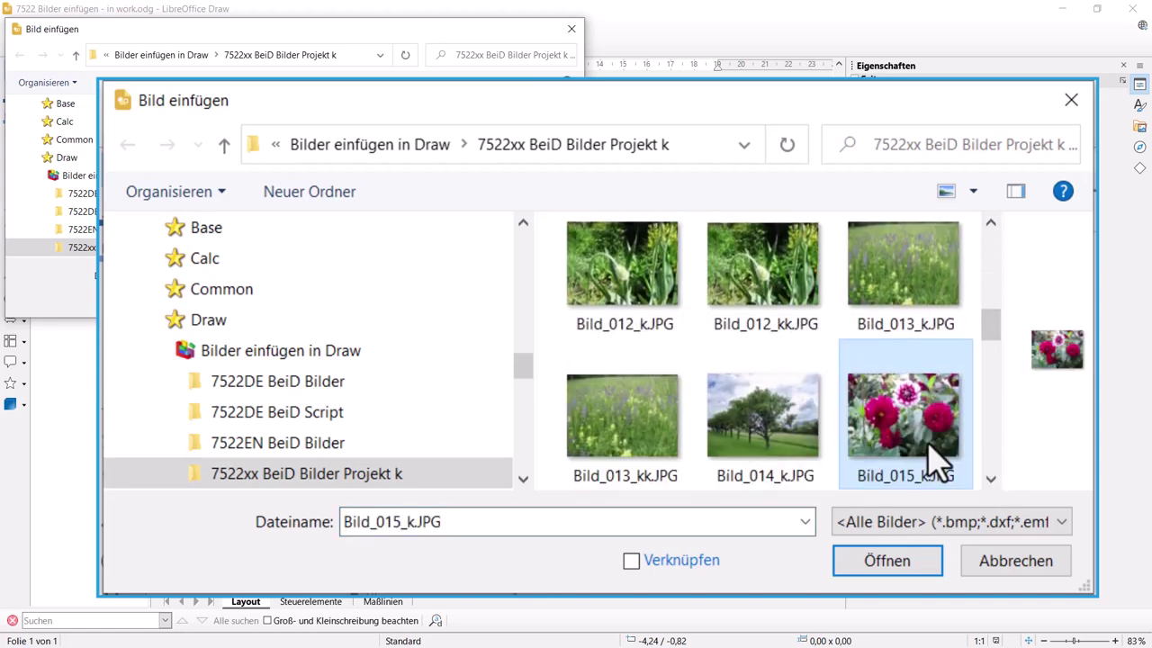
click(900, 581)
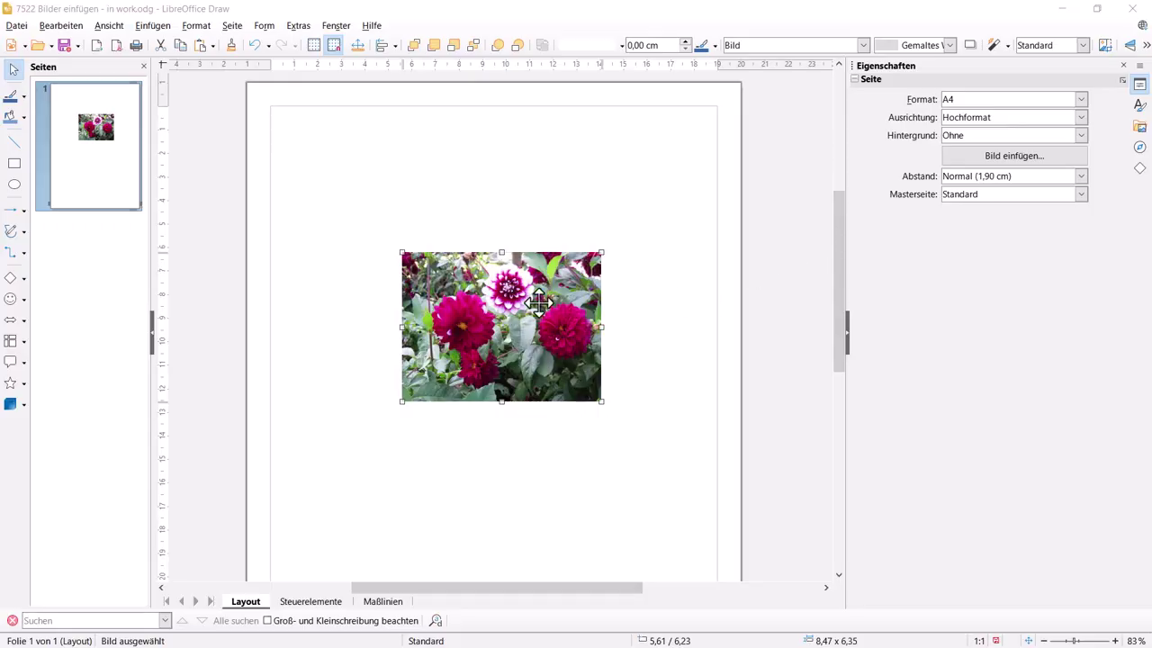
- Resize the inserted flower picture to a width of 5 cm with its aspect ratio kept
right_click(501, 308)
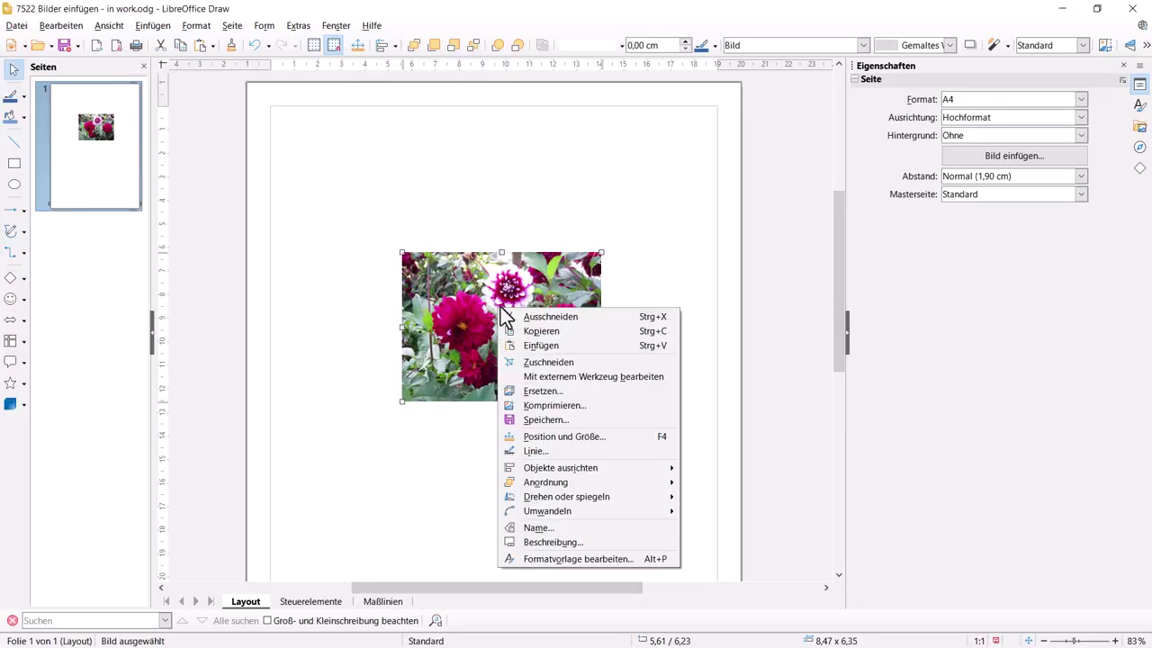
click(632, 437)
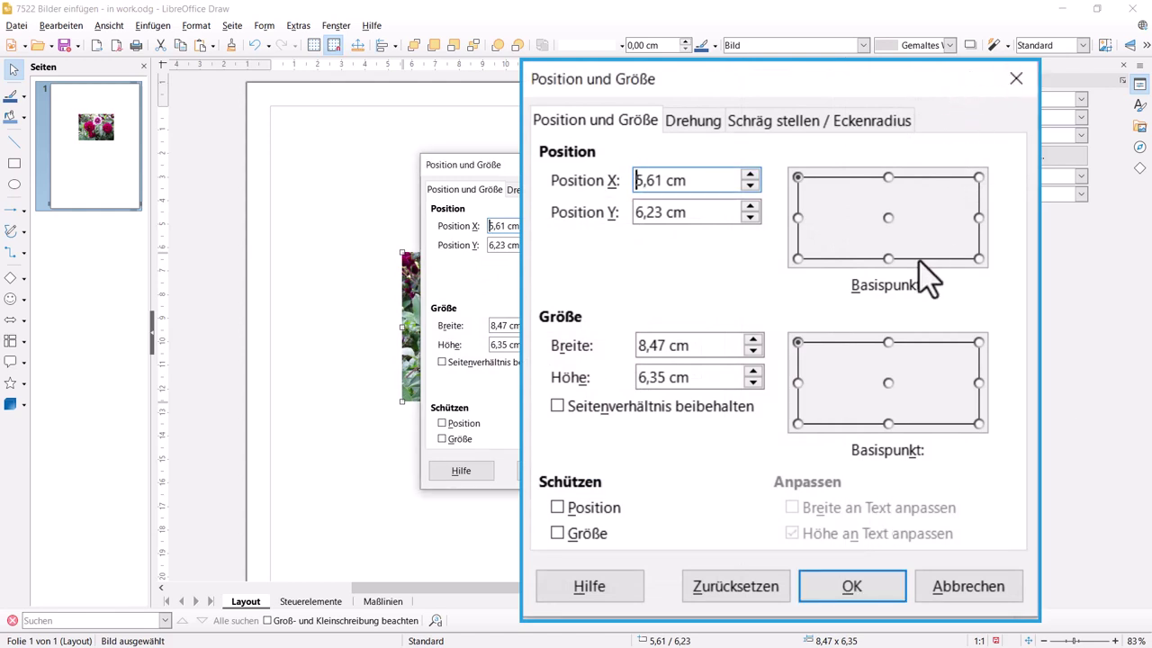
click(557, 406)
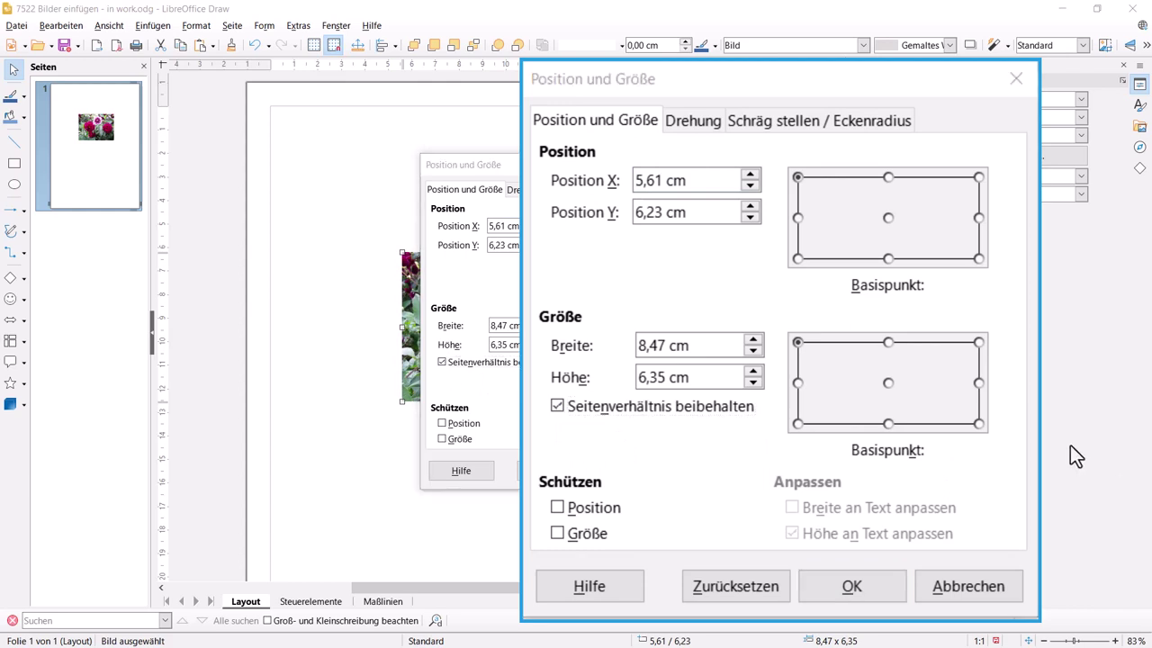
drag(700, 344, 630, 345)
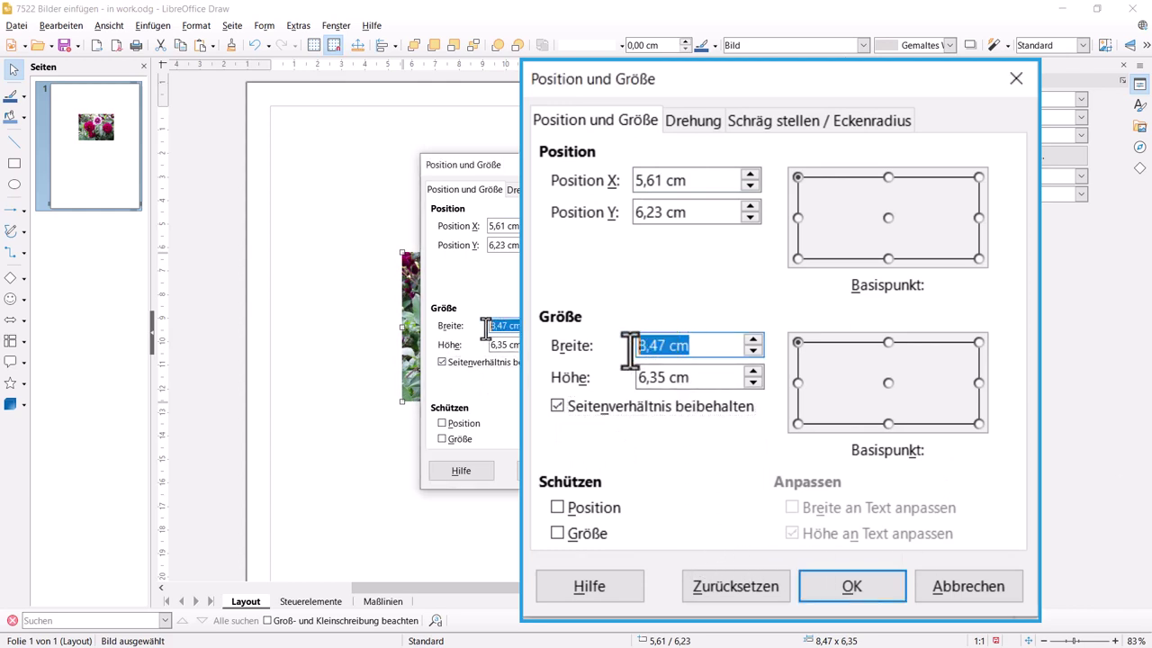
text(5)
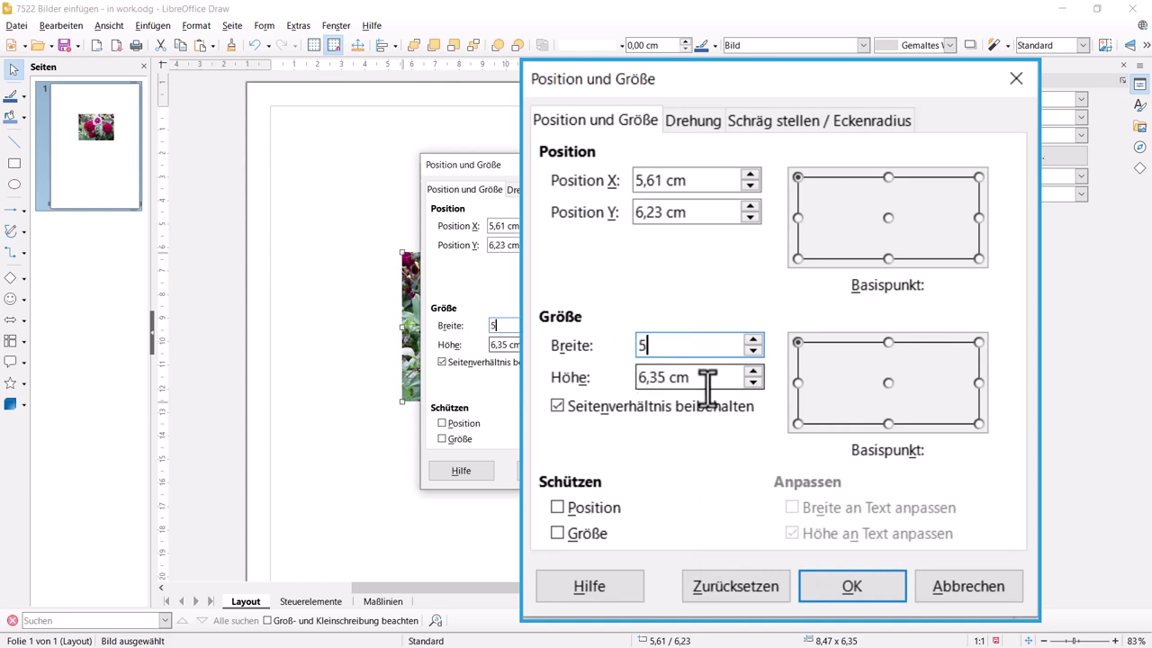
key(Tab)
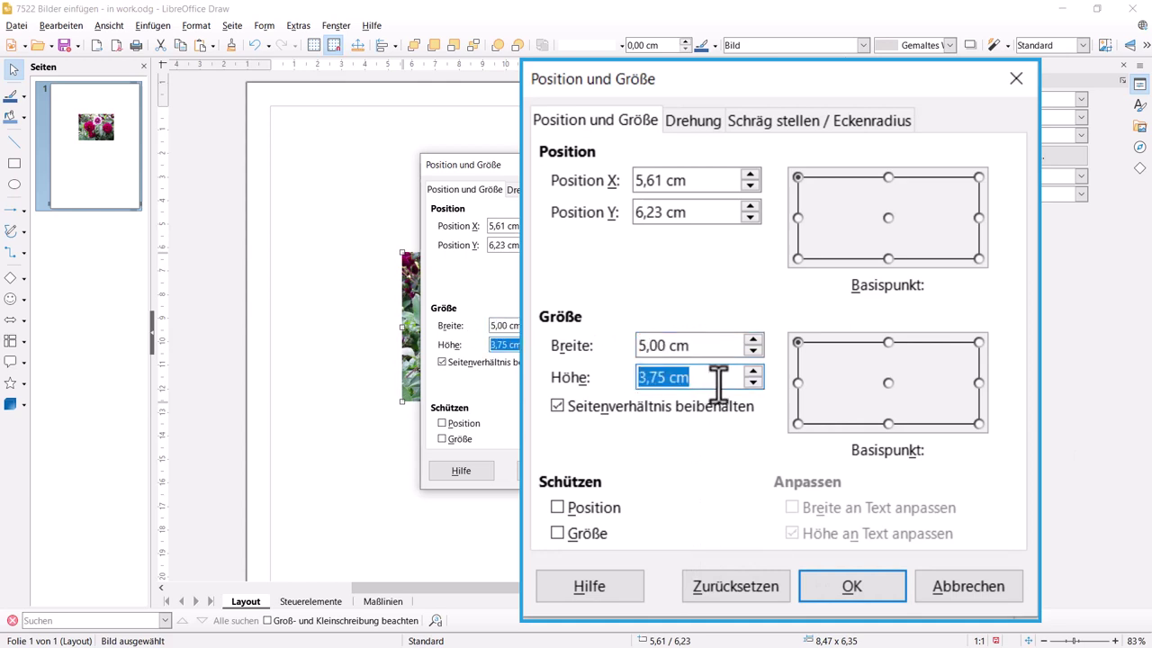
click(891, 592)
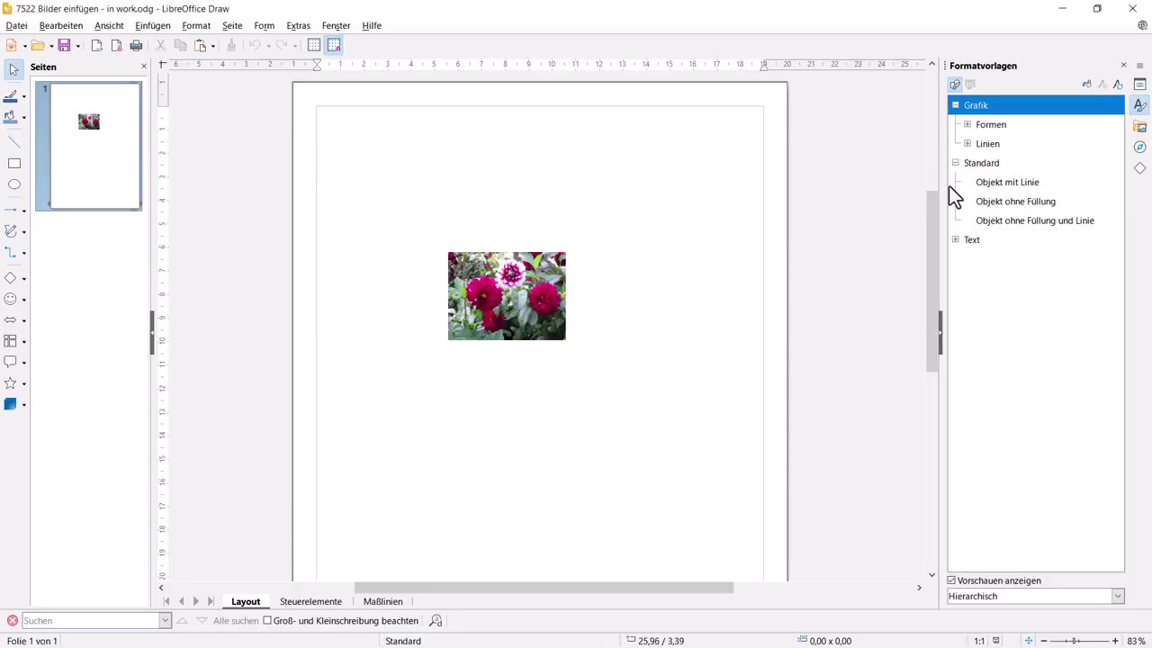
- Create a new drawing style based on Standard and name it "Objekt mit Linie"
right_click(991, 162)
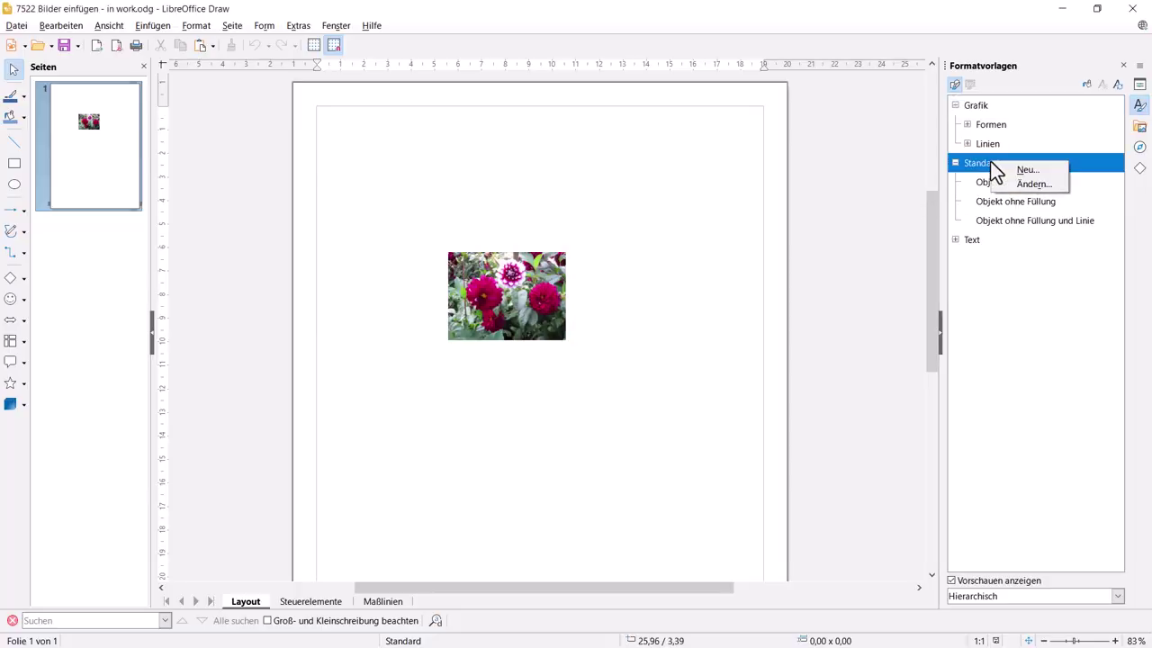
click(1008, 167)
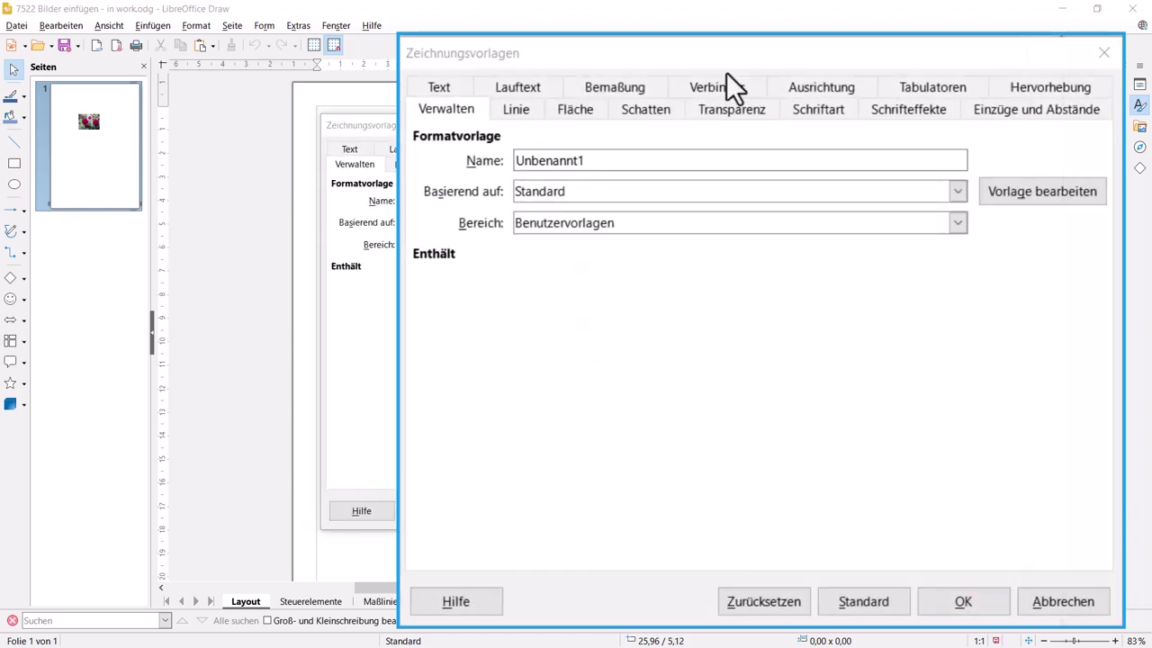
click(705, 56)
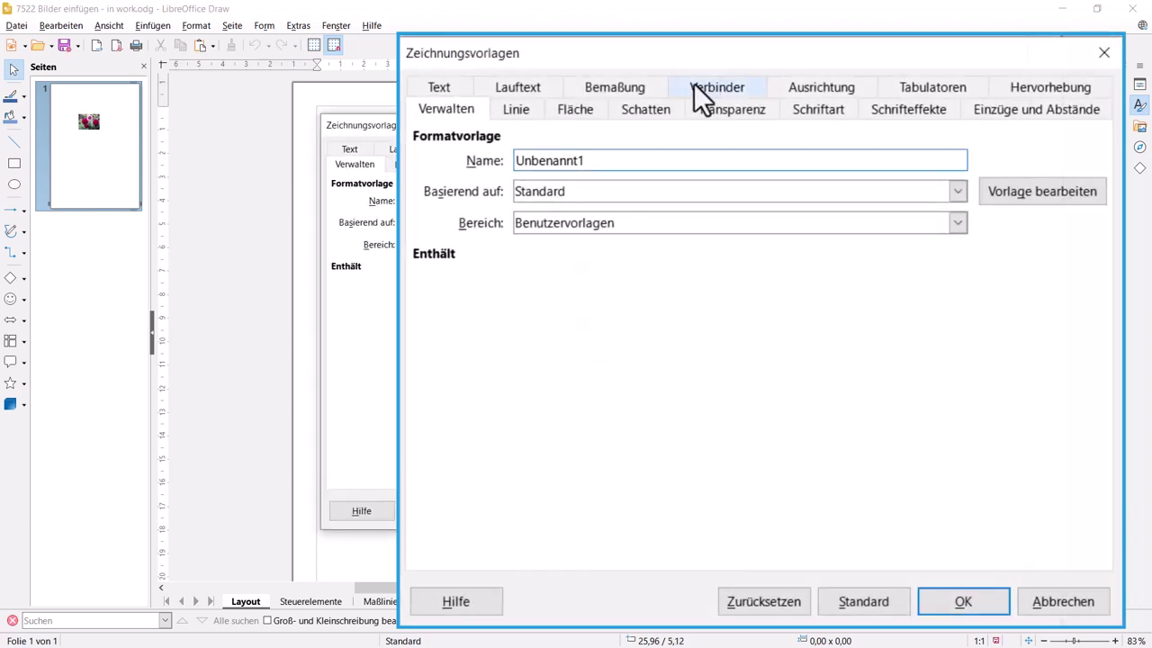
drag(597, 162, 506, 162)
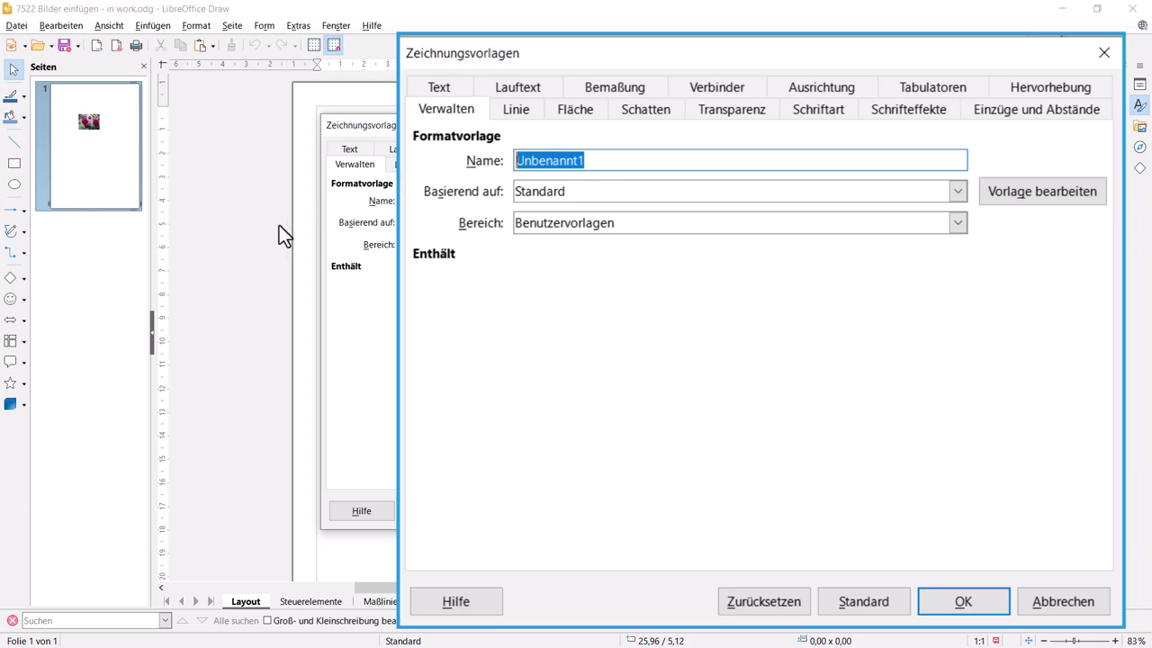
text(Objekt mit Linie)
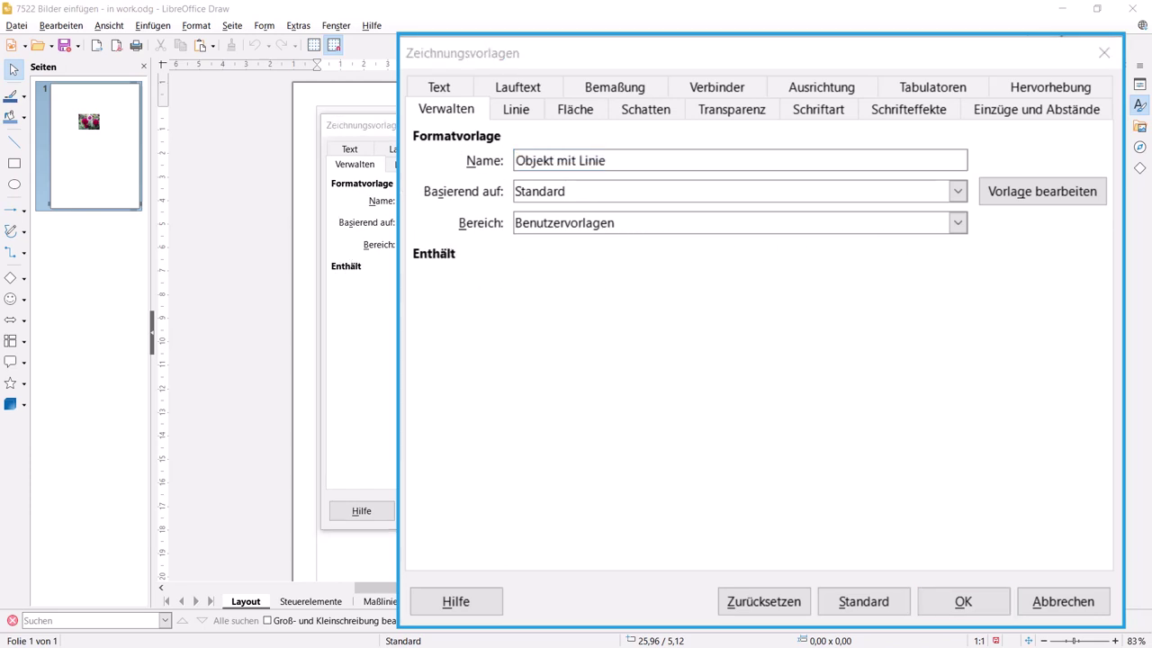
- Give the new style a line in Hellblau 2 with a width of 0,10 cm and save the style
click(528, 112)
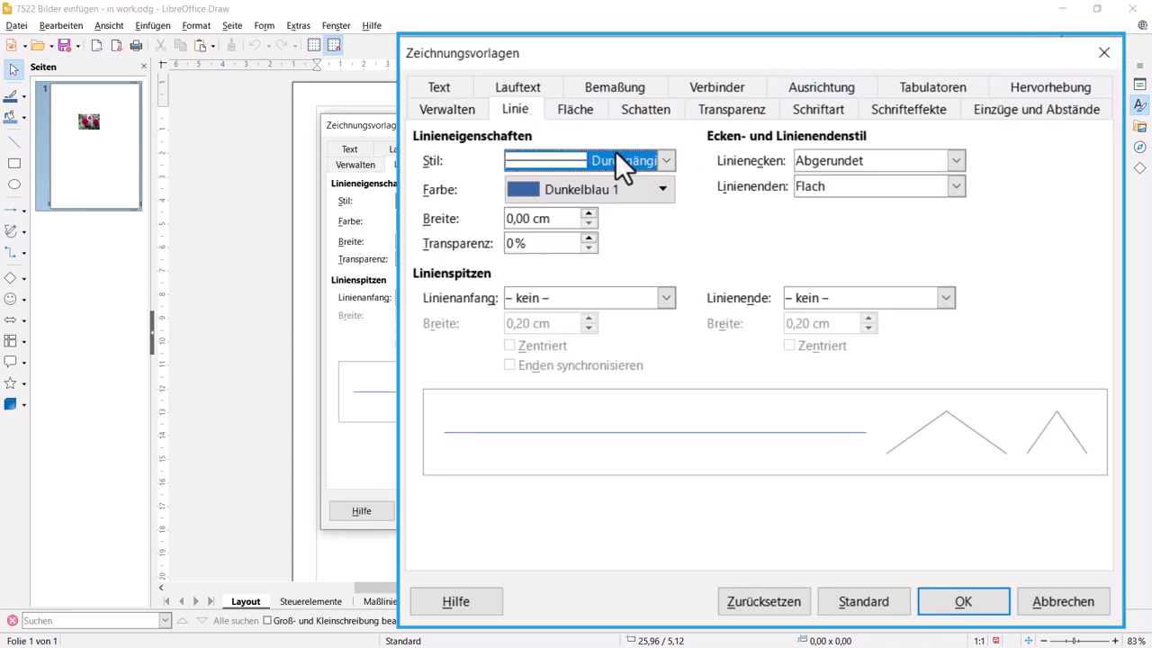
click(667, 186)
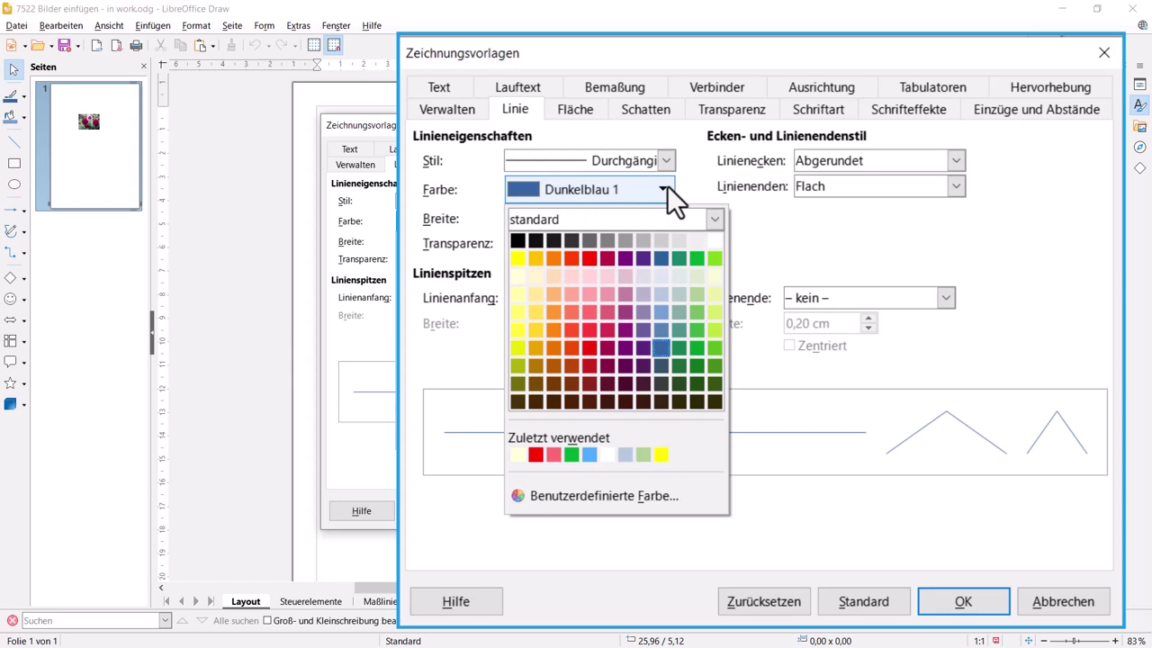
click(663, 314)
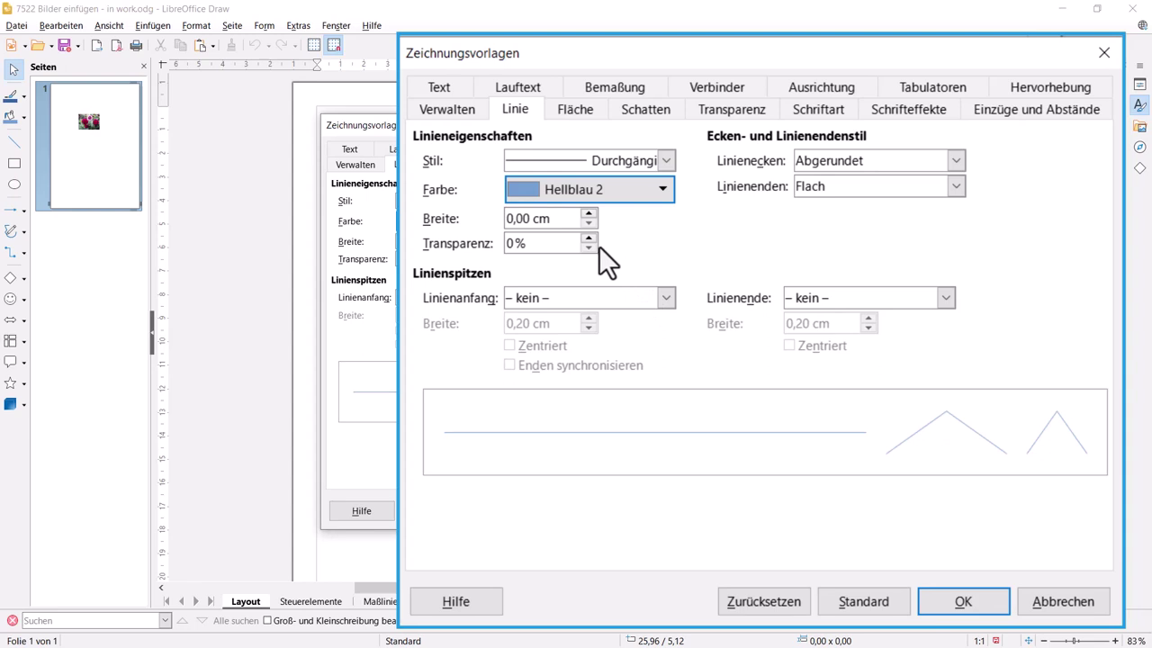
click(590, 216)
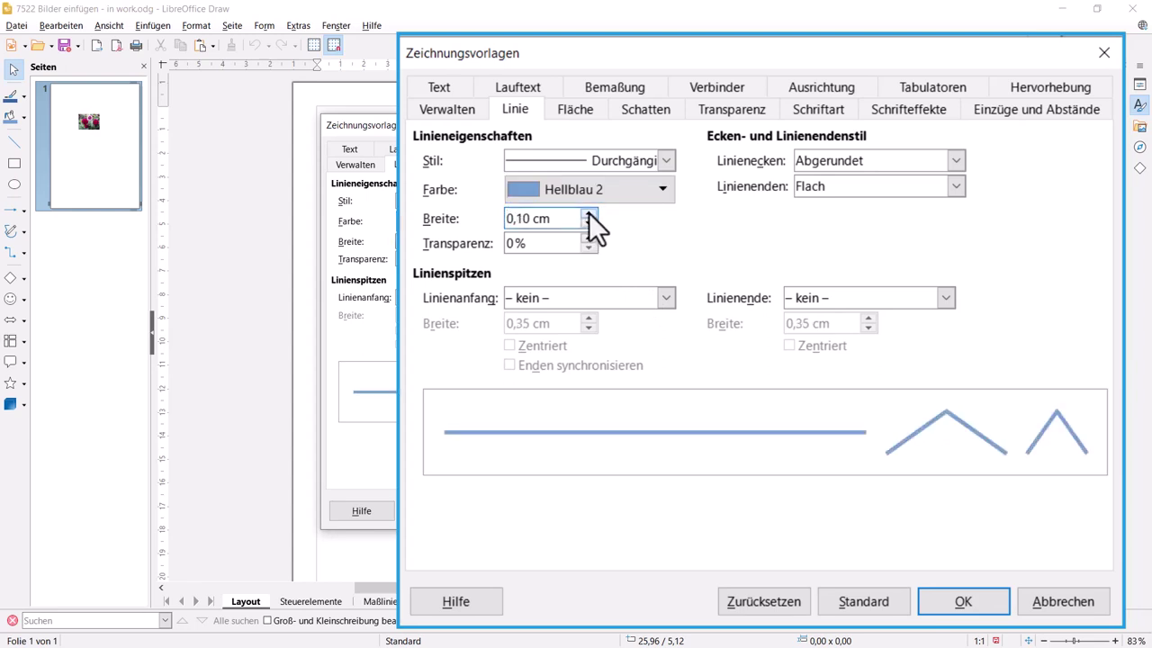
click(957, 603)
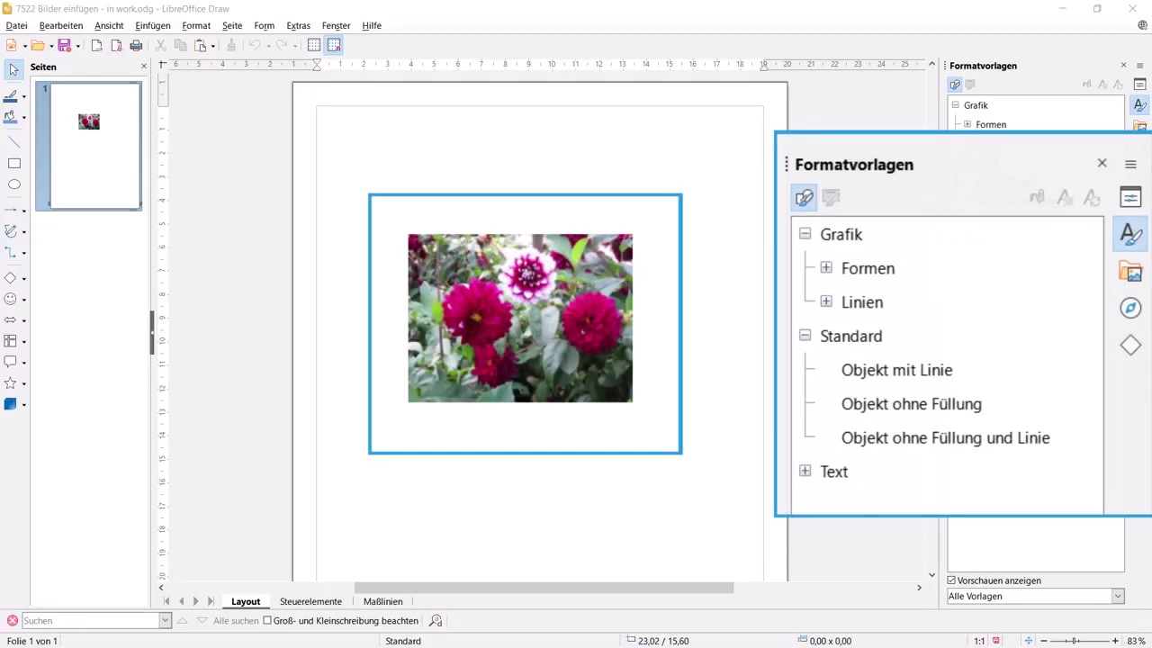
- Apply the style "Objekt mit Linie" to the flower picture and deselect it
click(519, 337)
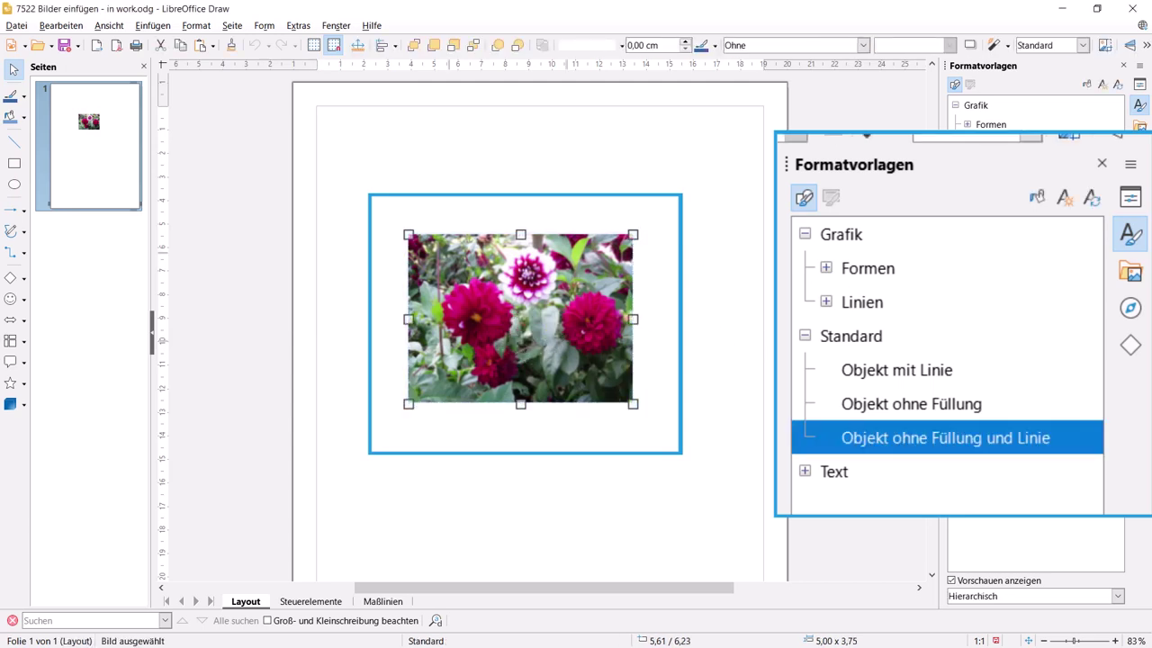
double_click(887, 370)
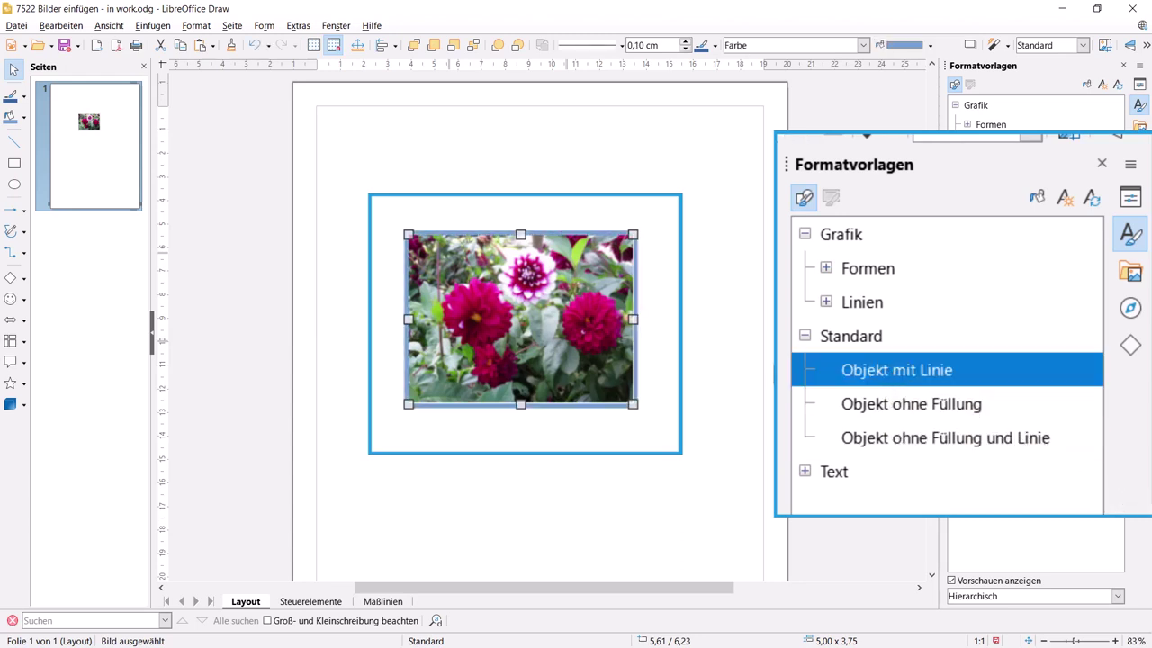
click(748, 378)
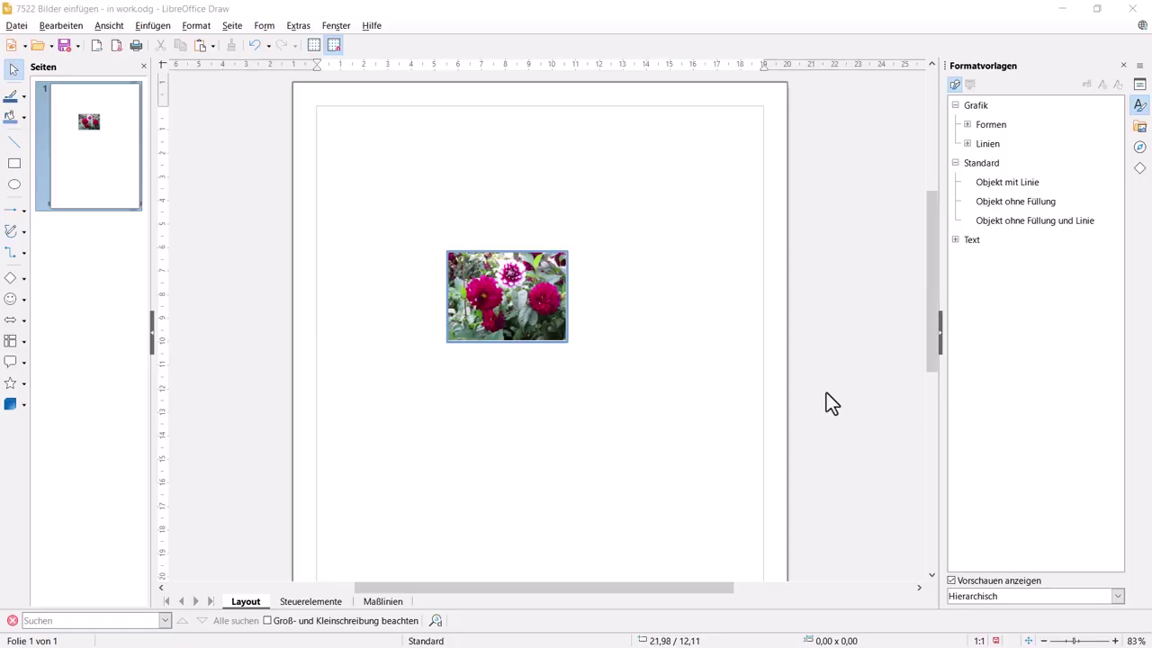
- Examine the compression and resolution options for the flower picture, leaving without applying any
right_click(502, 312)
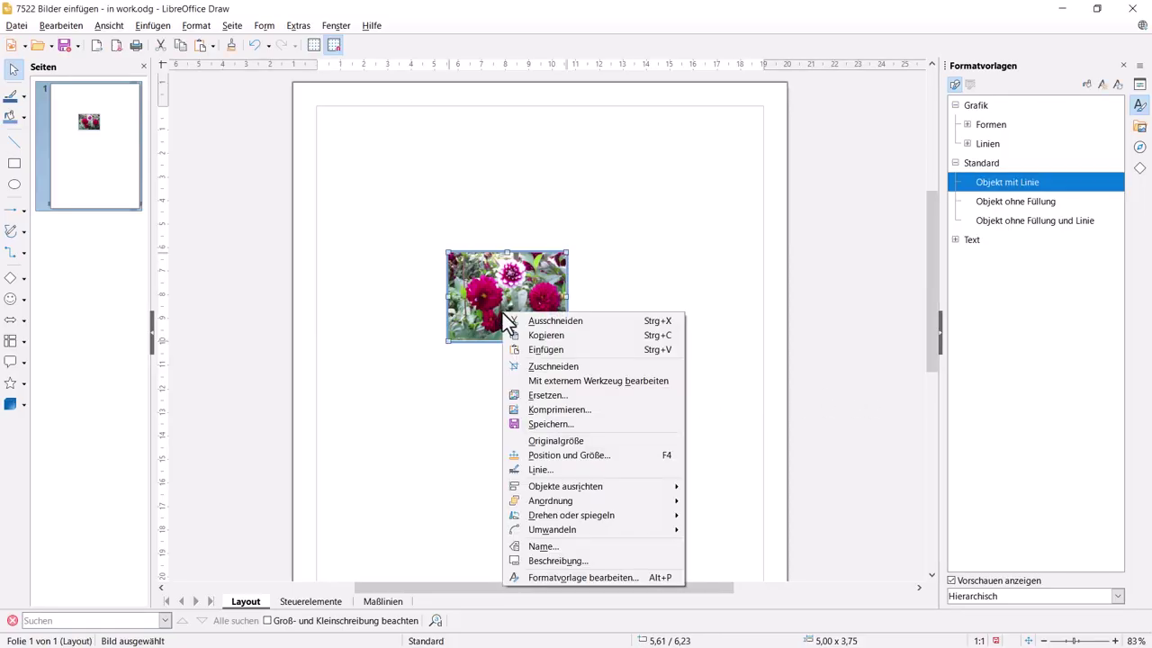
click(621, 410)
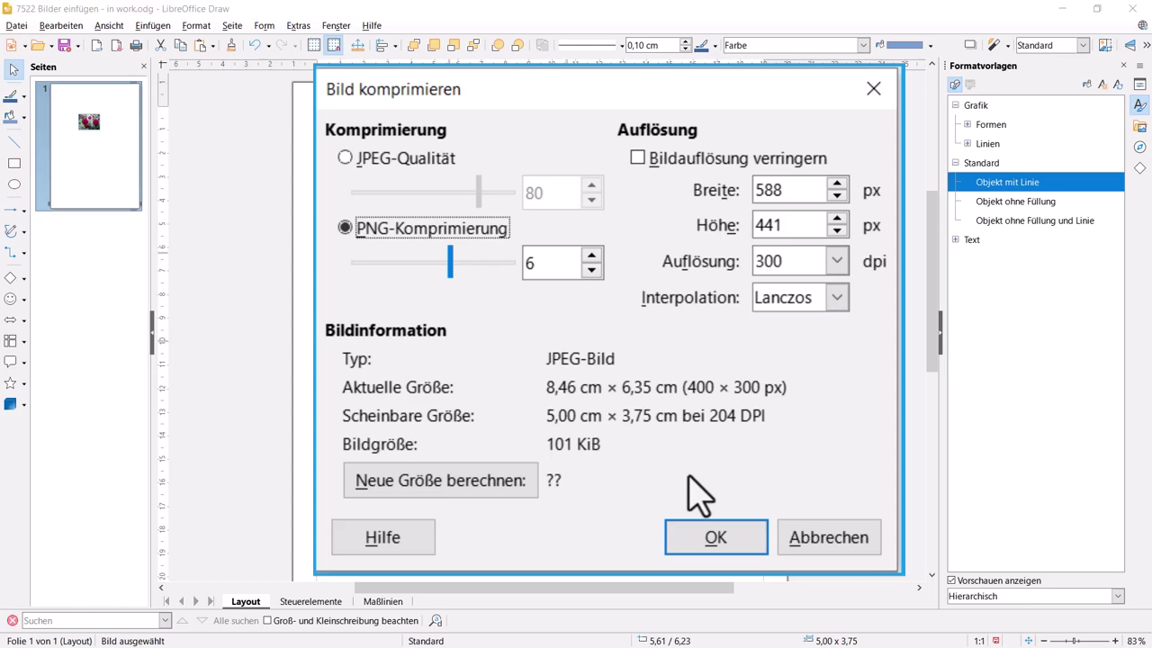
click(815, 539)
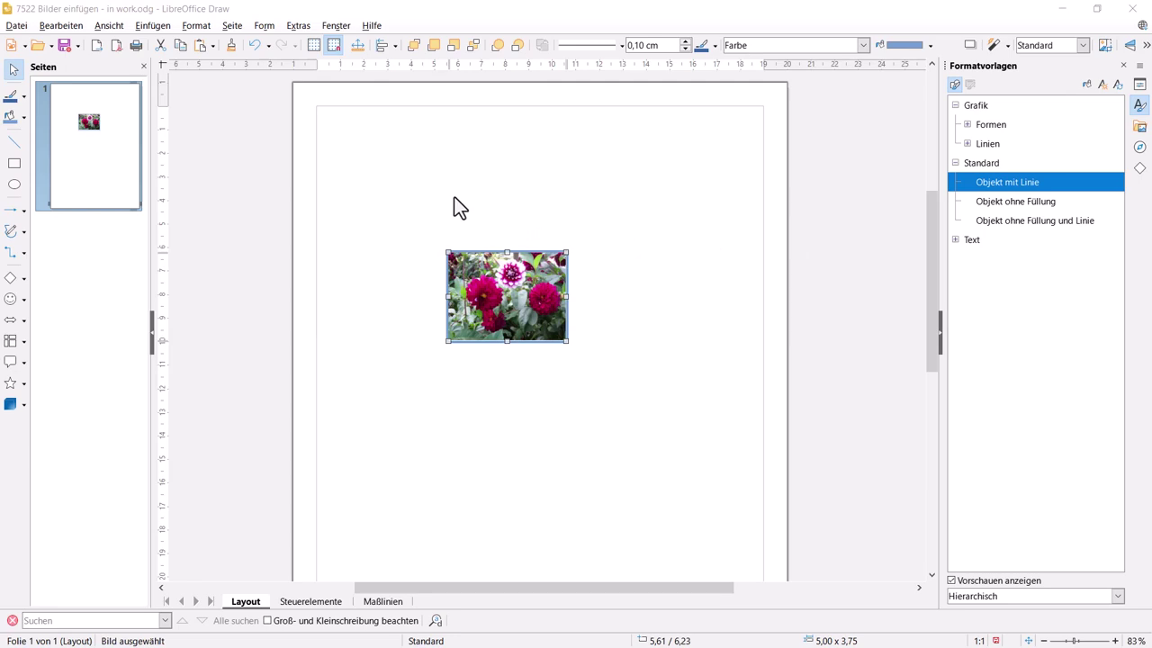
- Rotate the flower picture freehand about 12° clockwise
right_click(517, 289)
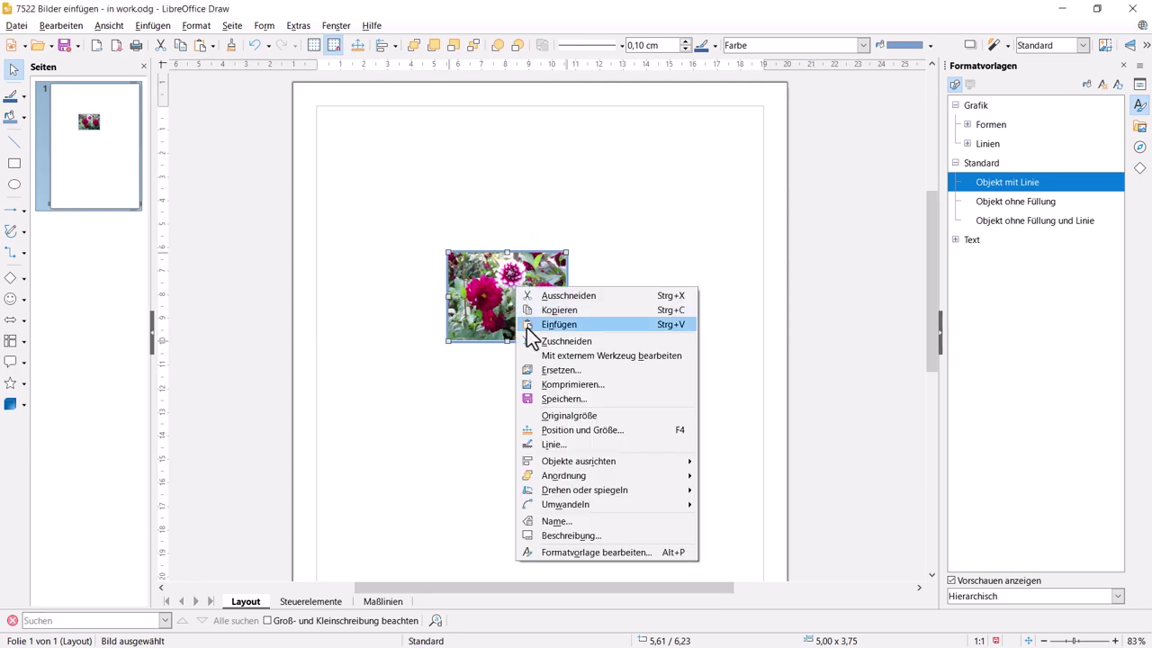
mouse_move(668, 492)
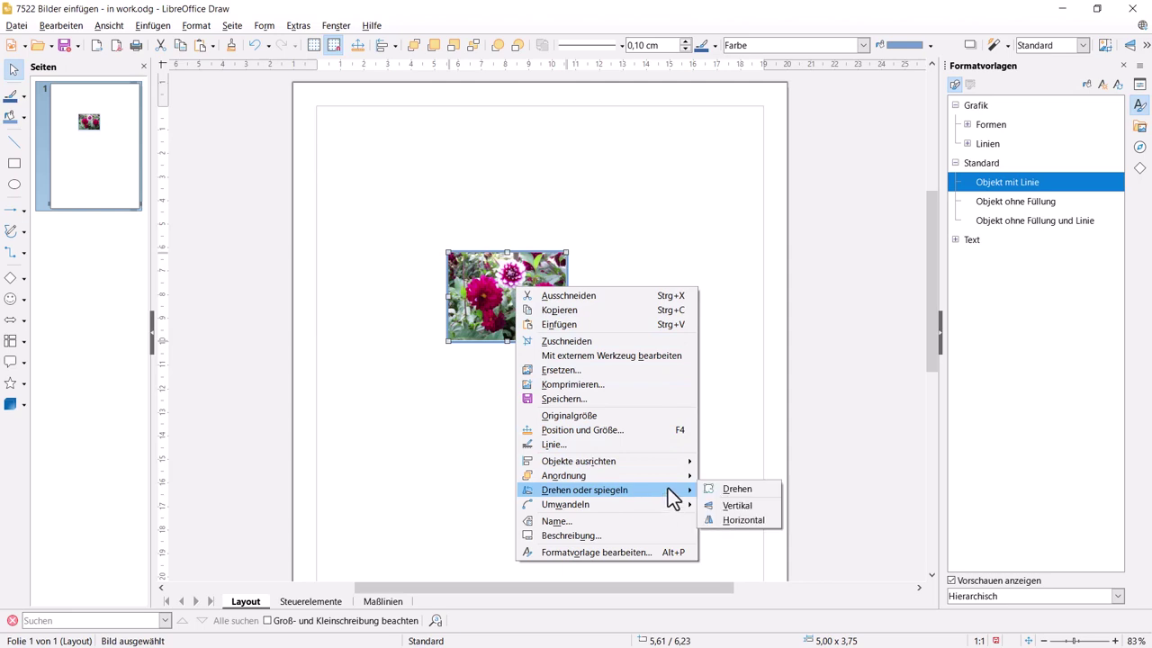
click(761, 491)
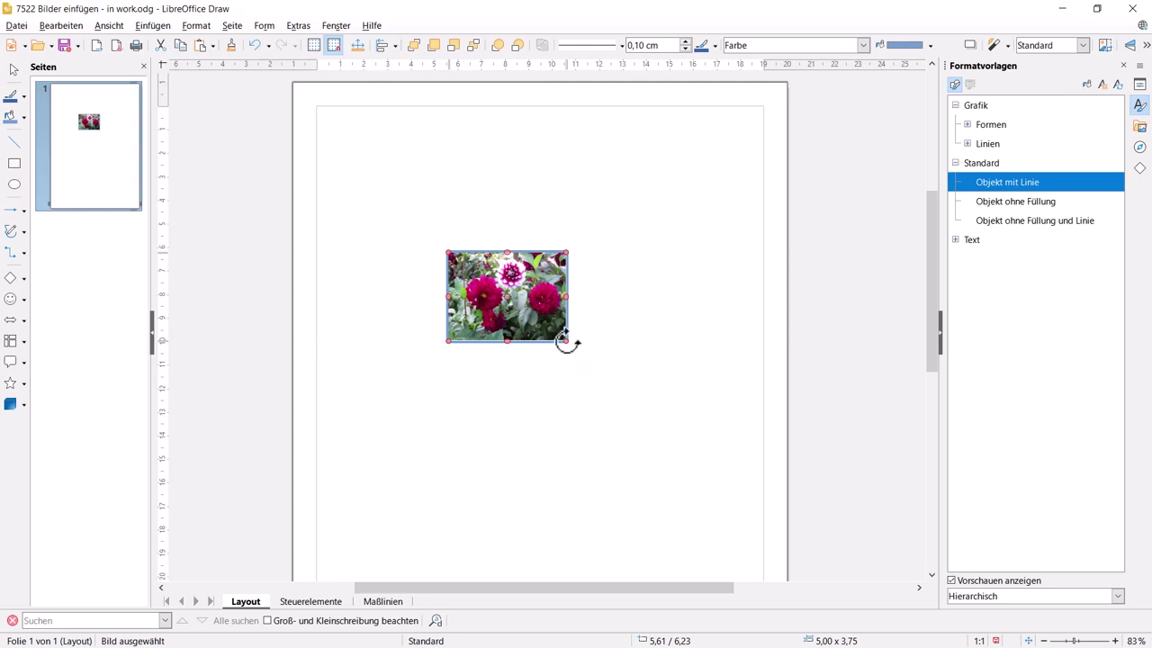
drag(565, 341, 576, 372)
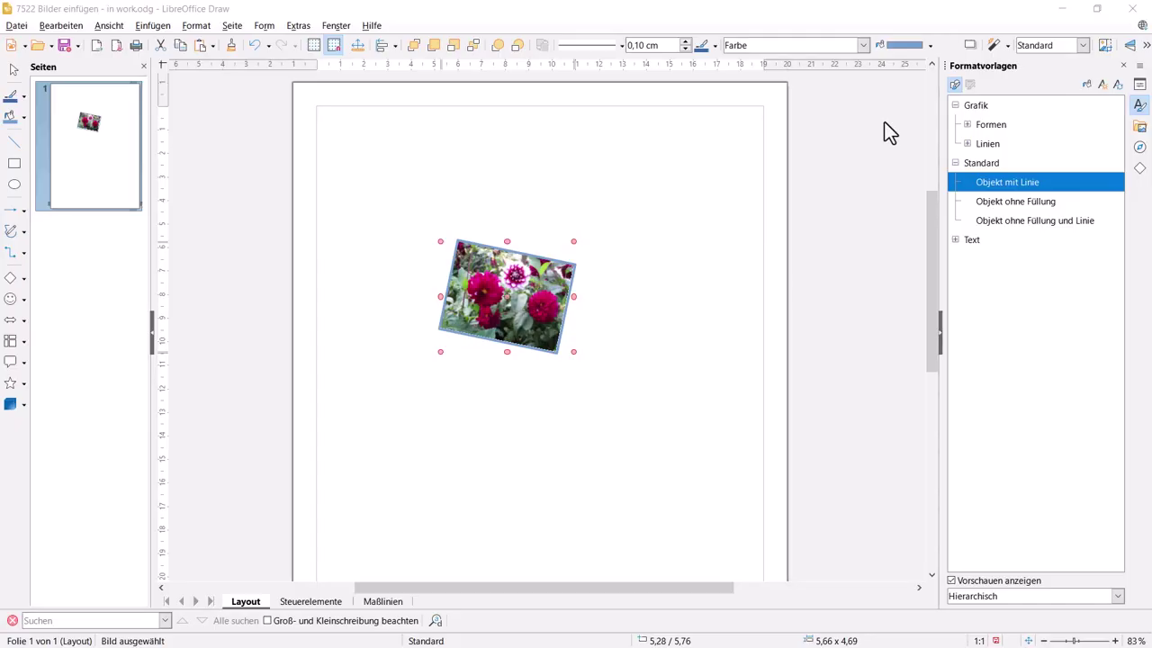
- Set the rotation angle of the flower picture to 0°
click(1138, 85)
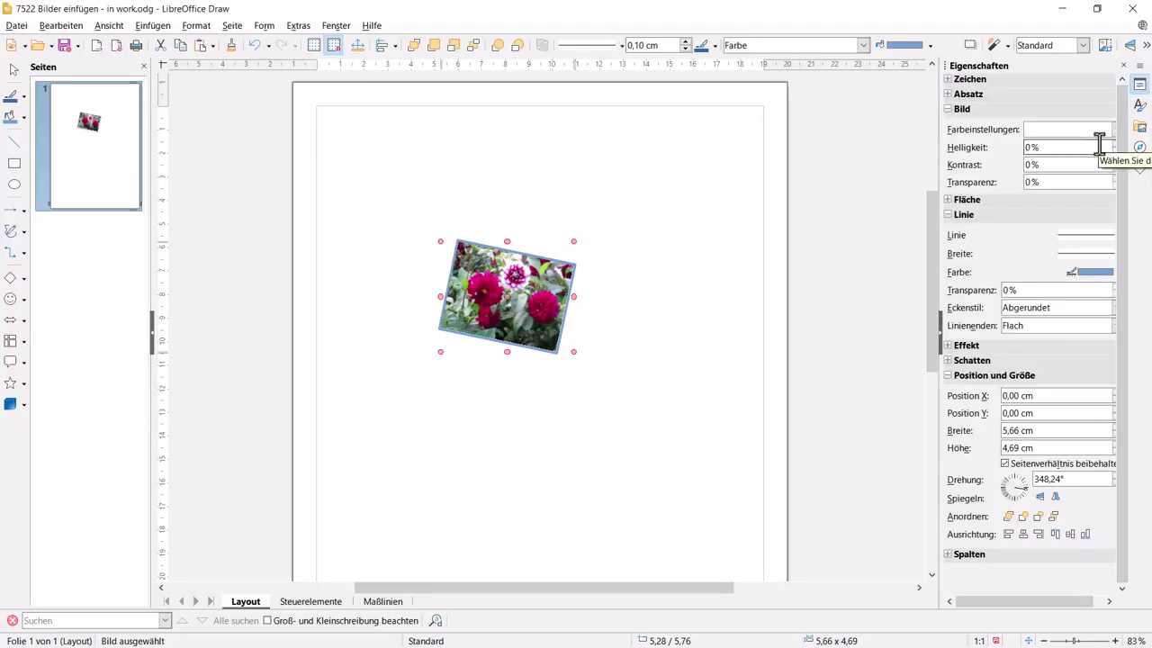
double_click(1051, 479)
text(0)
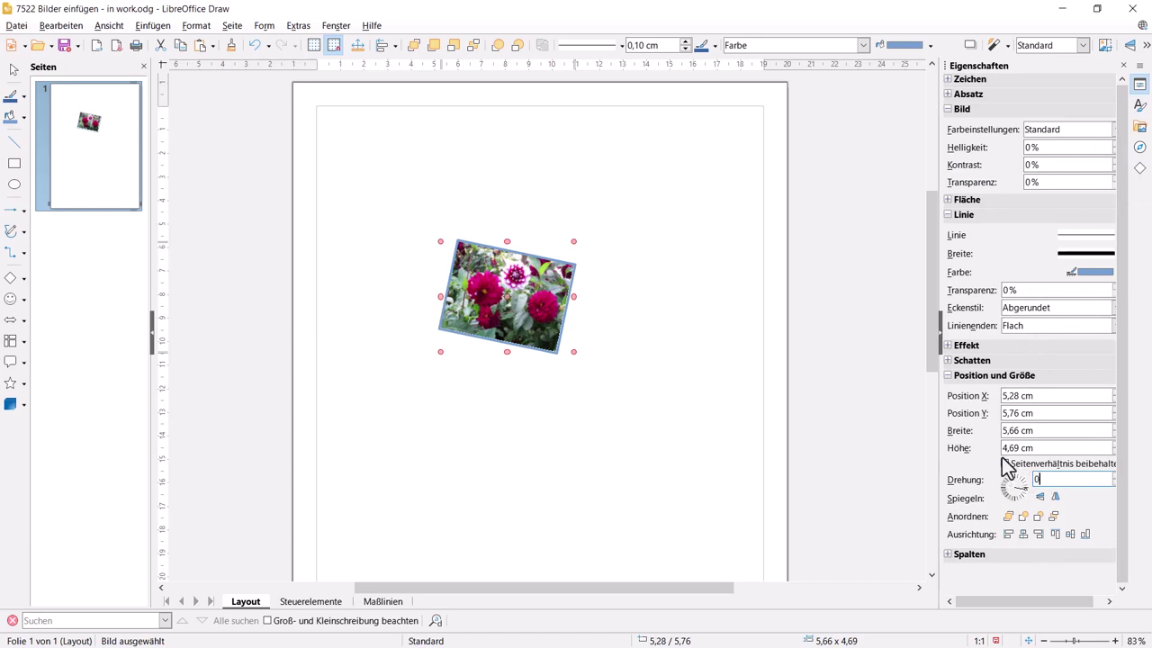
- Crop the flower picture from its right edge to a width of about 2,9 cm and deselect it
right_click(504, 304)
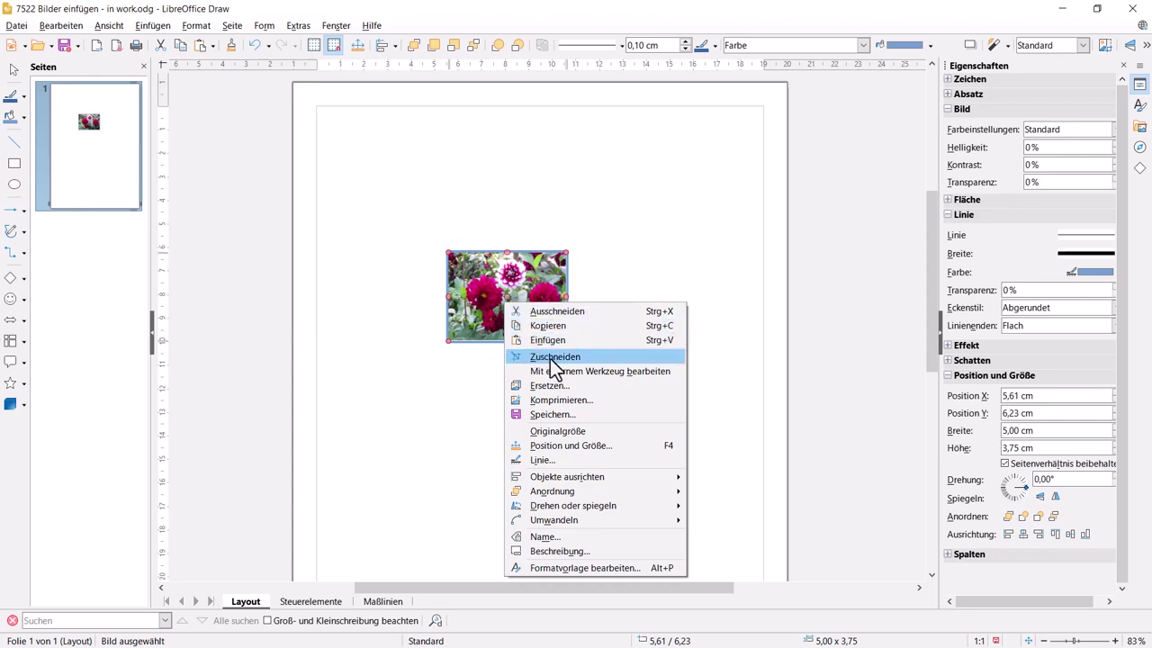
click(597, 357)
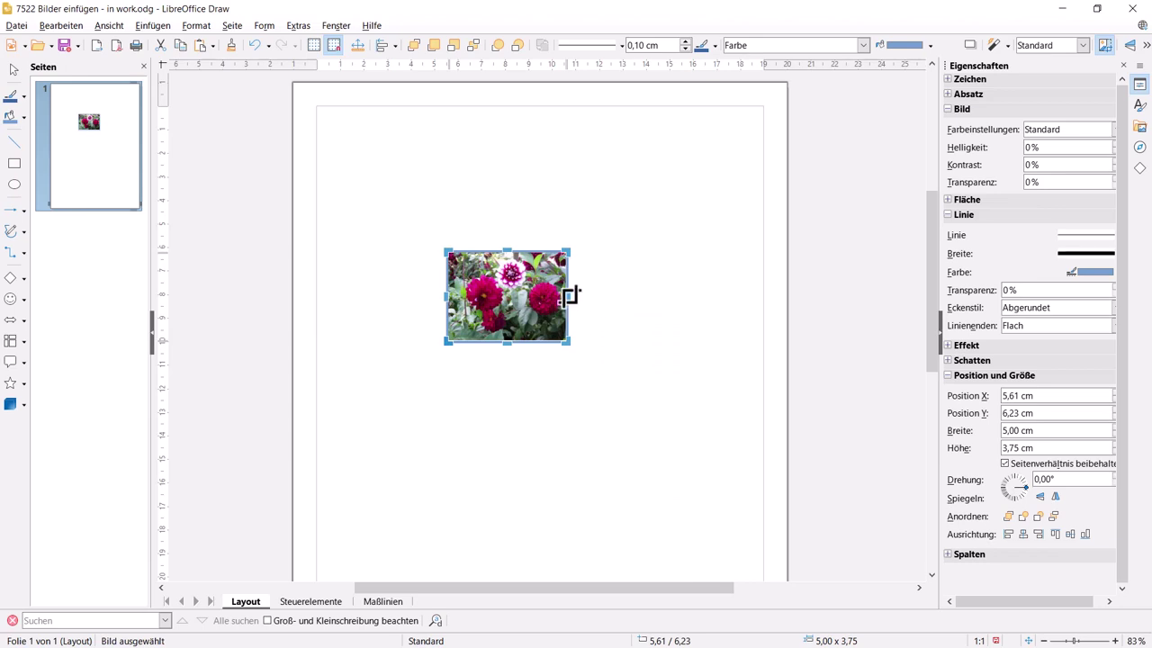
drag(568, 296, 519, 303)
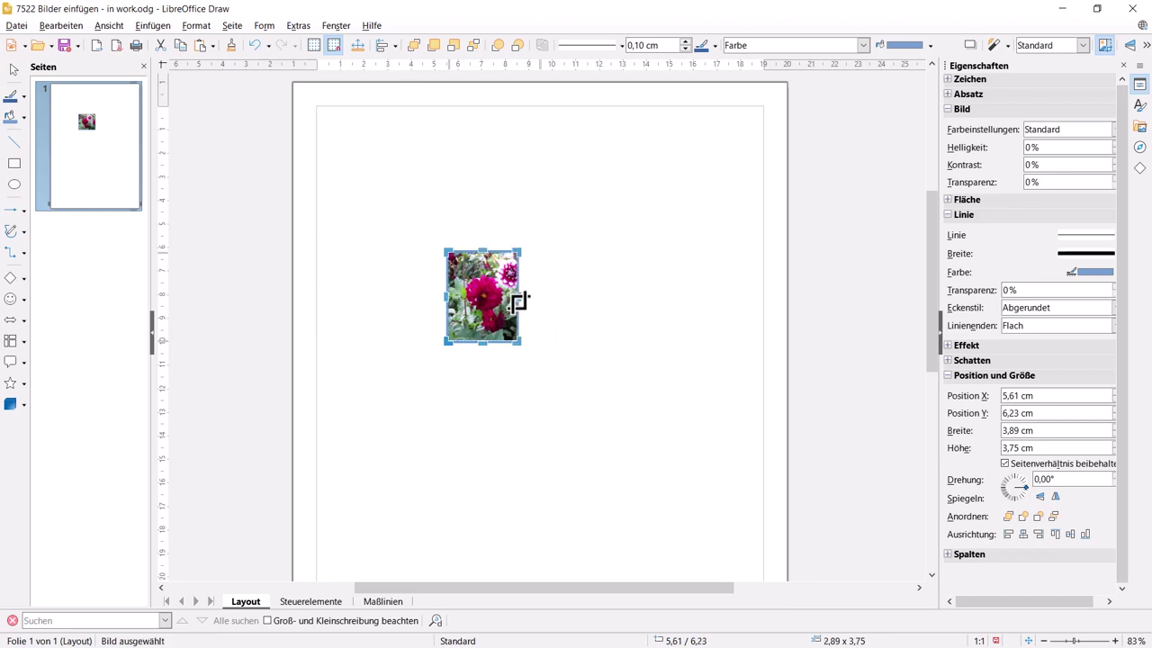
click(605, 321)
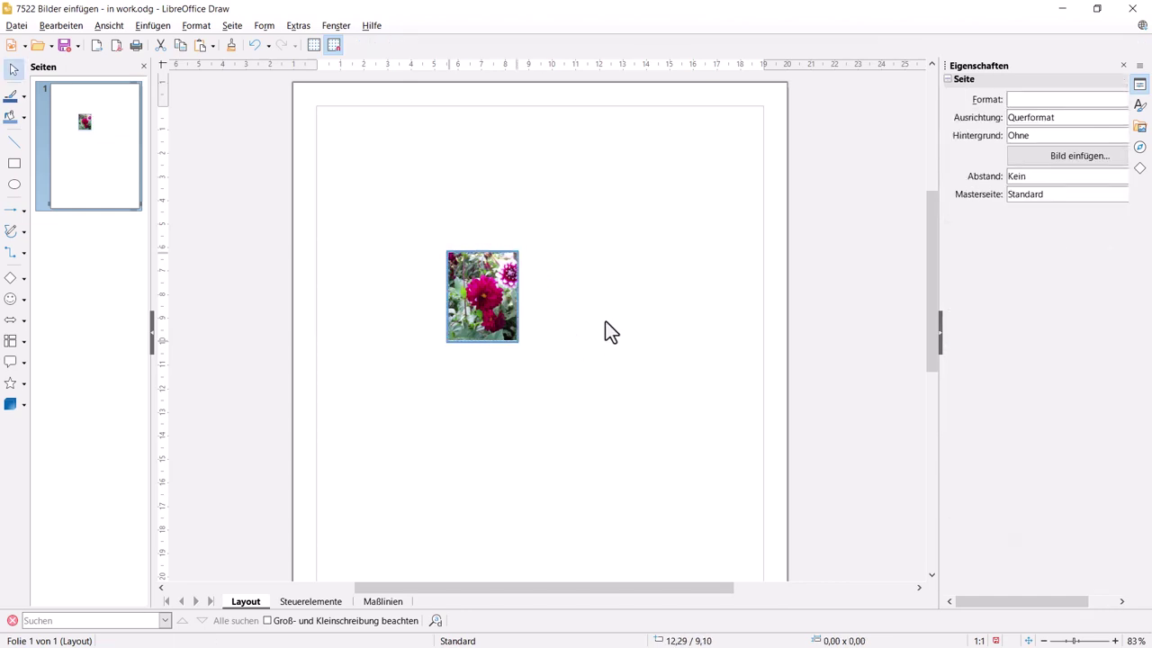